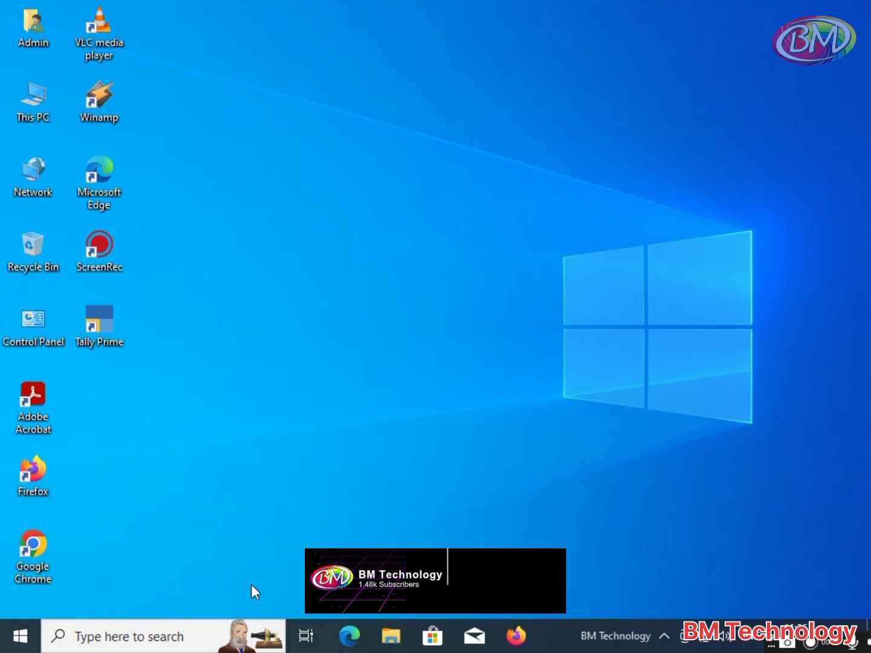
# Step: Launch Chrome, search Google for canon.co.in and open the 'Canon India: Home' result
pyautogui.doubleClick(13, 575)
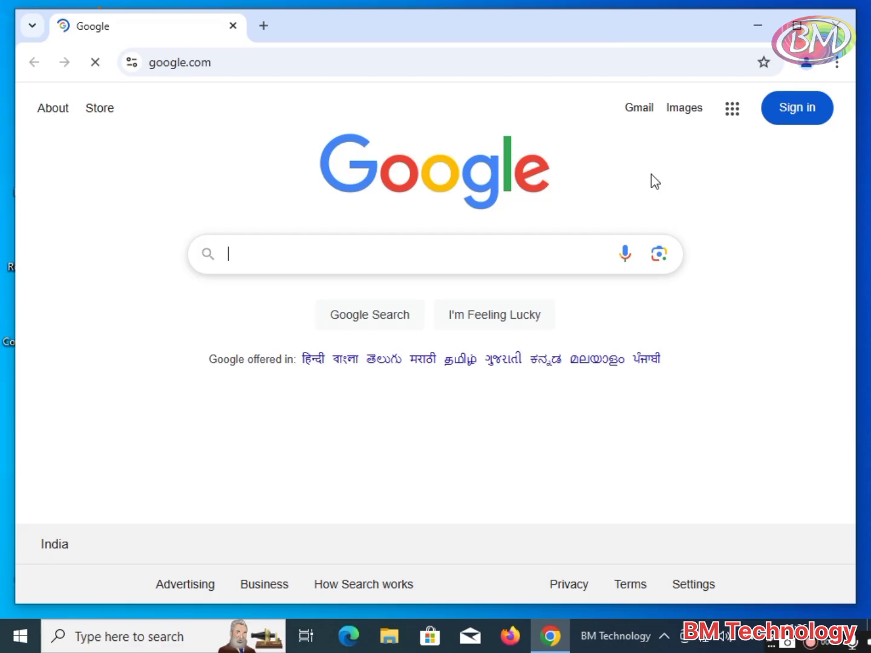
pyautogui.click(599, 245)
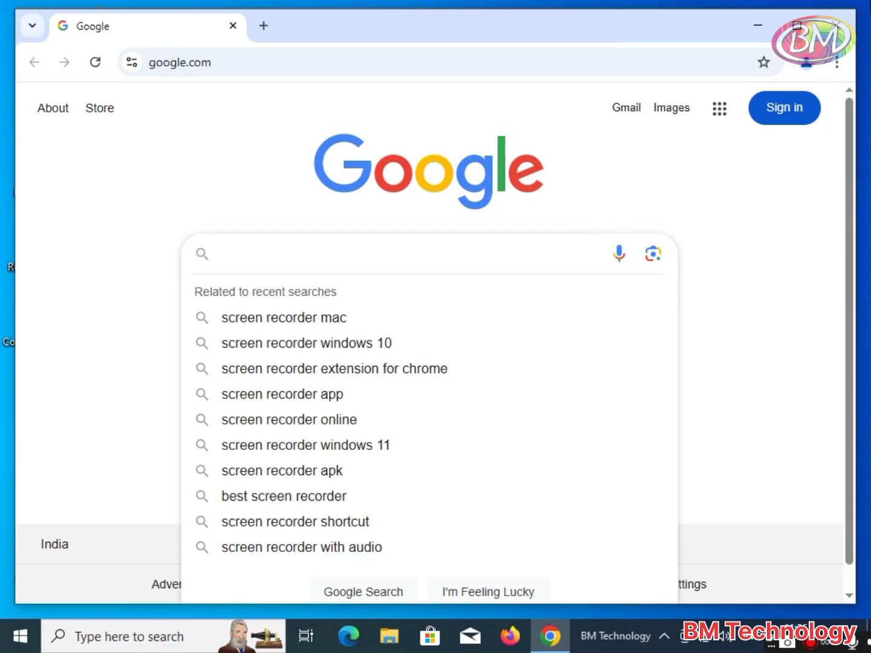
pyautogui.write('canon')
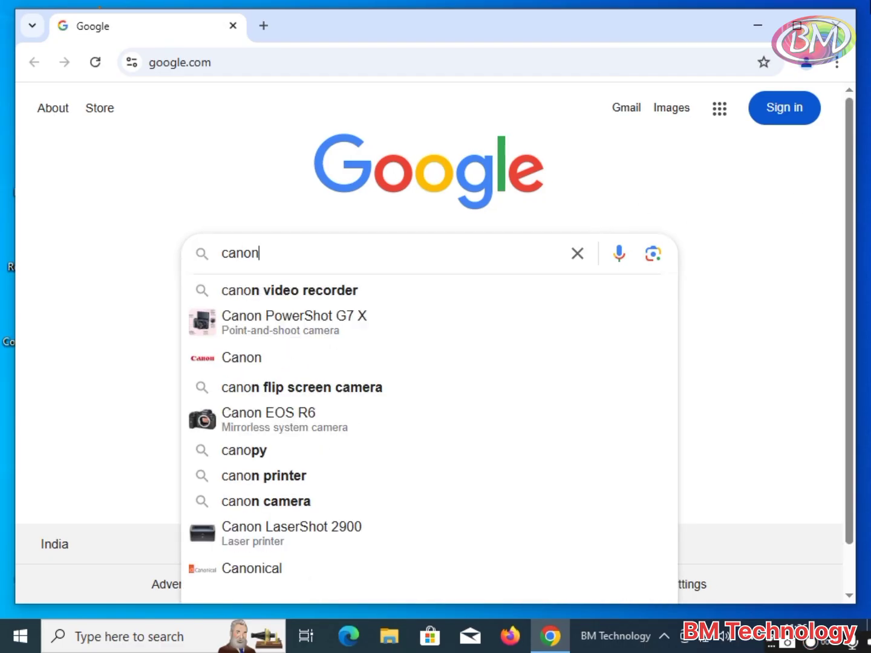
pyautogui.write('.co.in')
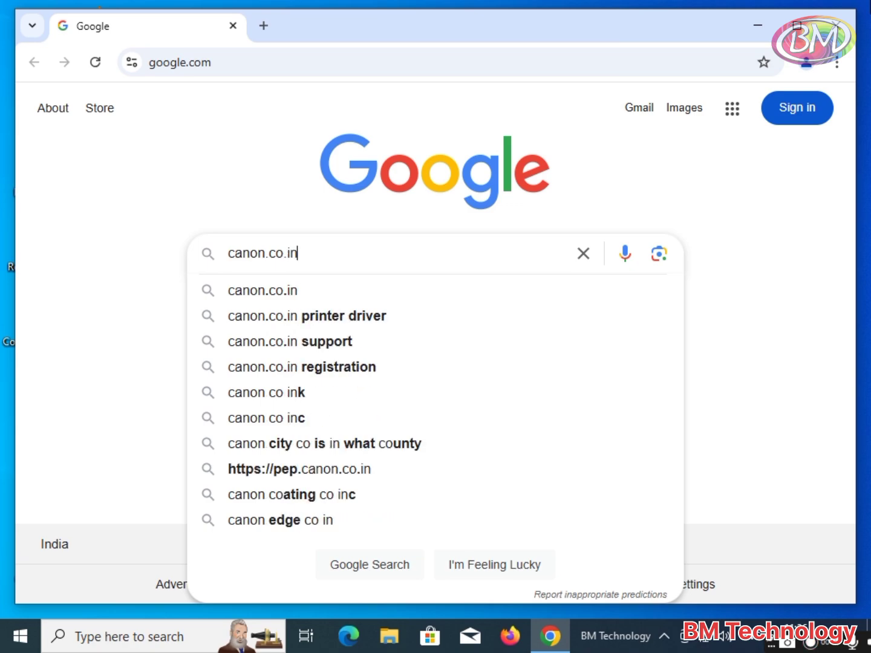
pyautogui.press('Return')
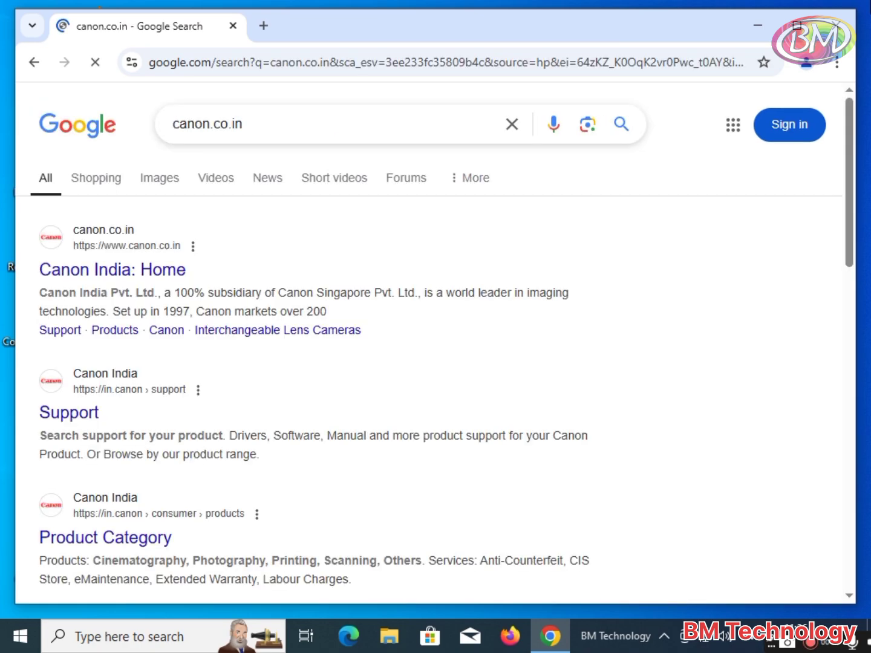
pyautogui.click(78, 270)
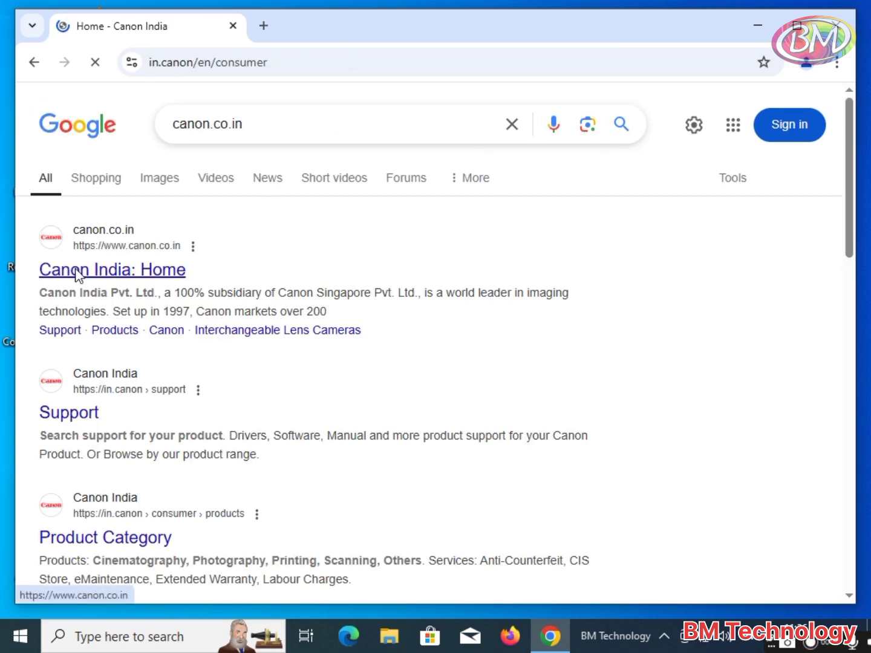
pyautogui.scroll(-15, 85, 266)
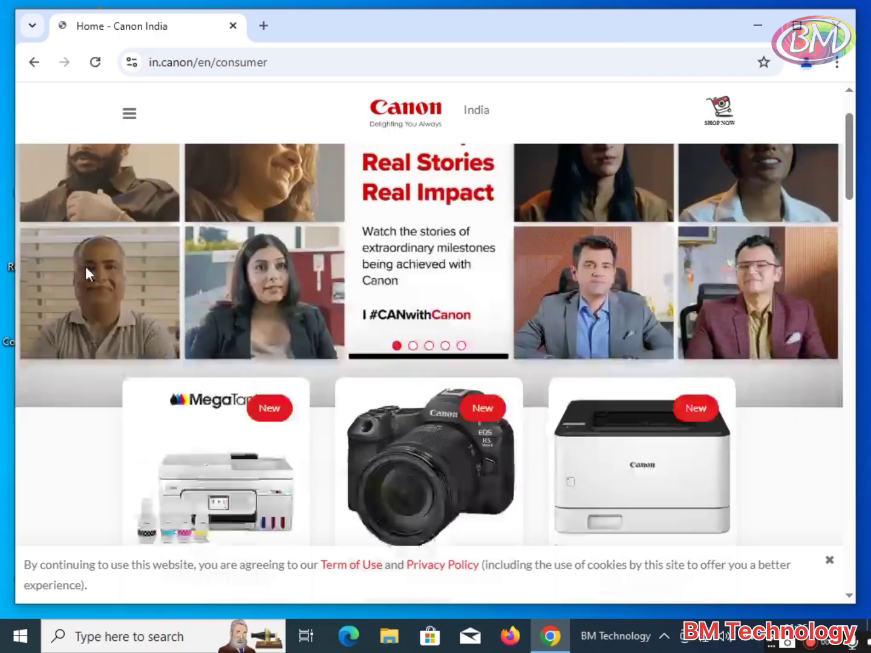
pyautogui.scroll(-15, 245, 279)
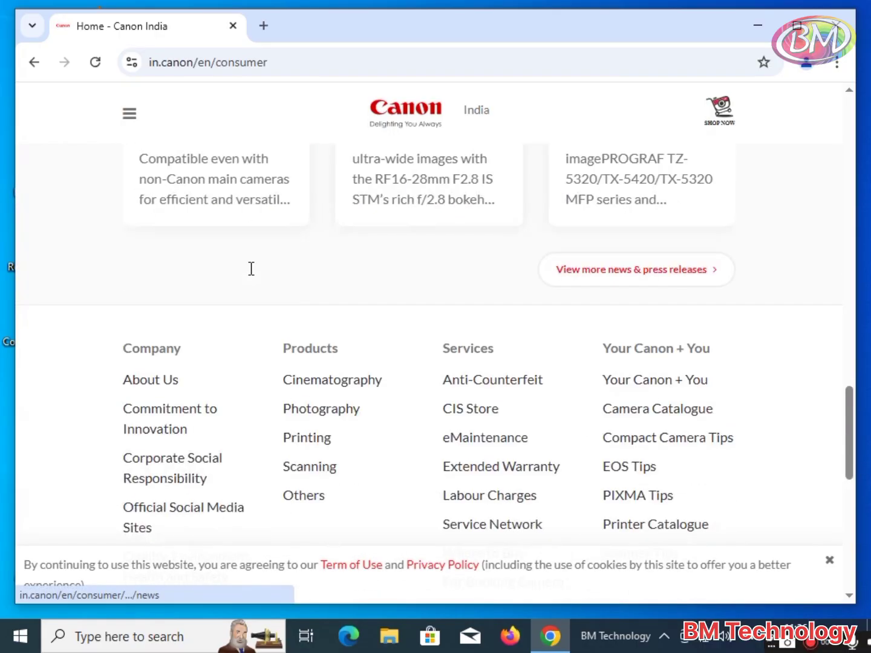
pyautogui.scroll(2, 251, 277)
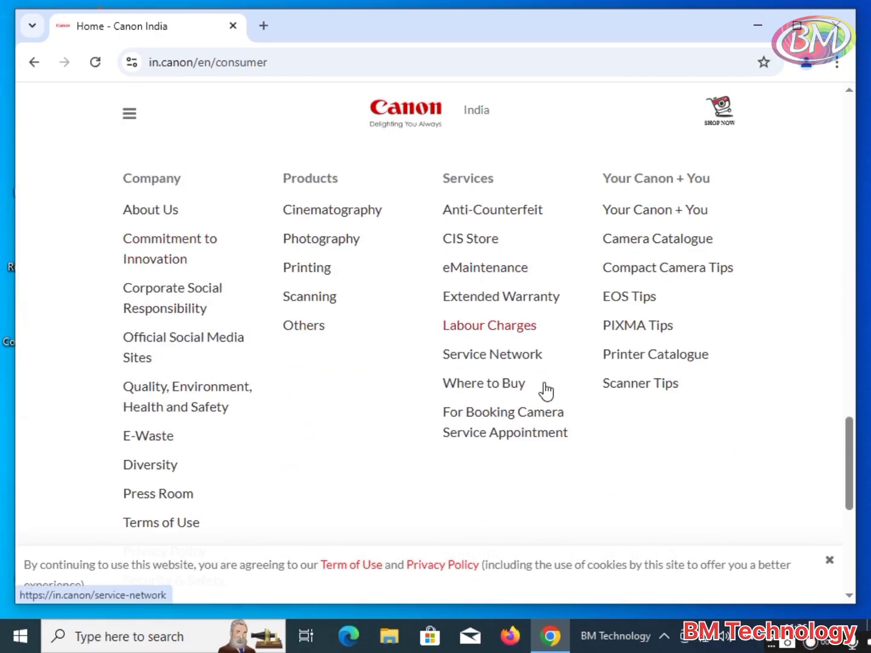
pyautogui.scroll(-7, 502, 380)
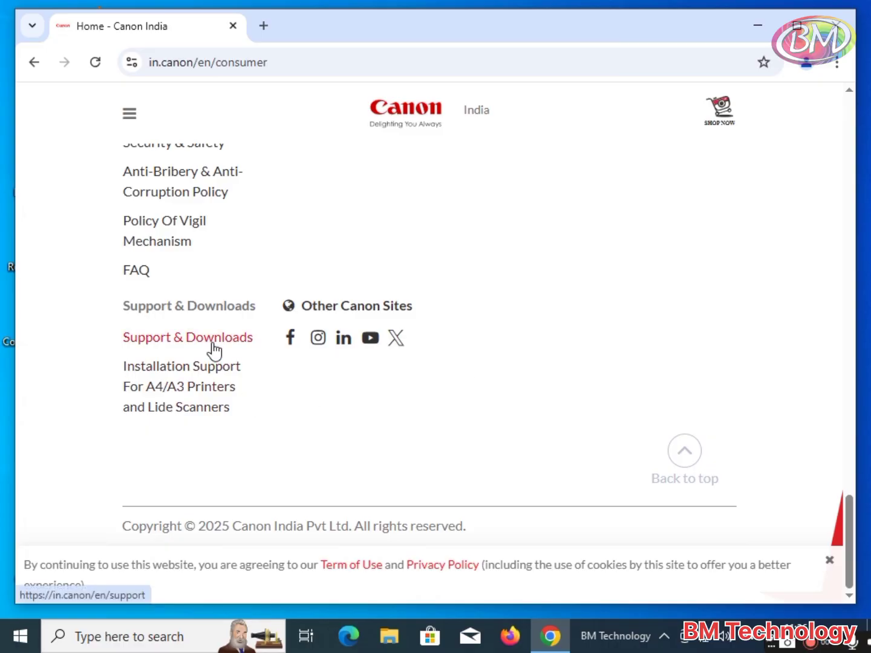
# Step: Search Support & Downloads for 6030w and open the LBP6030w page's Windows 10 (x64) driver list
pyautogui.click(242, 342)
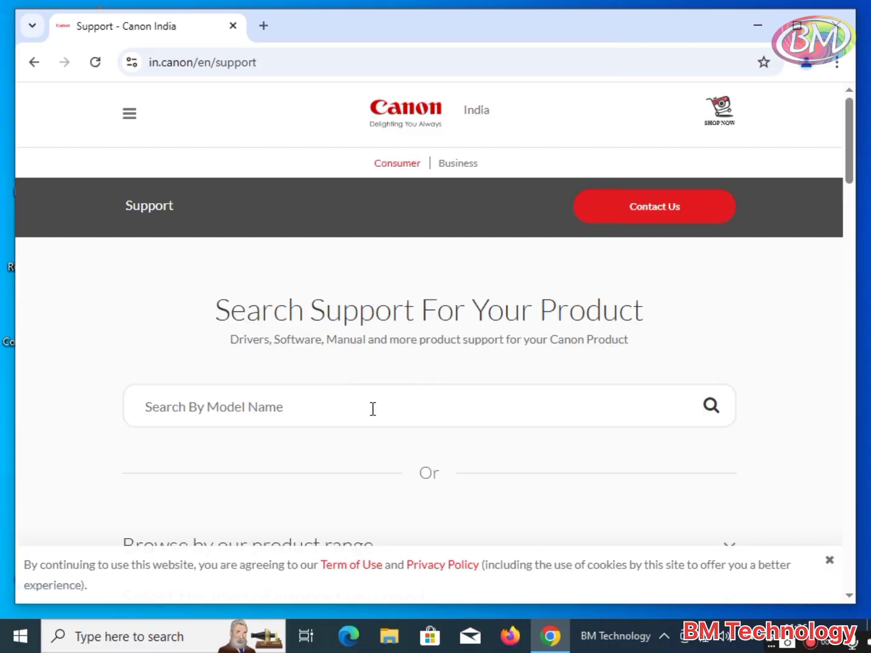
pyautogui.click(374, 408)
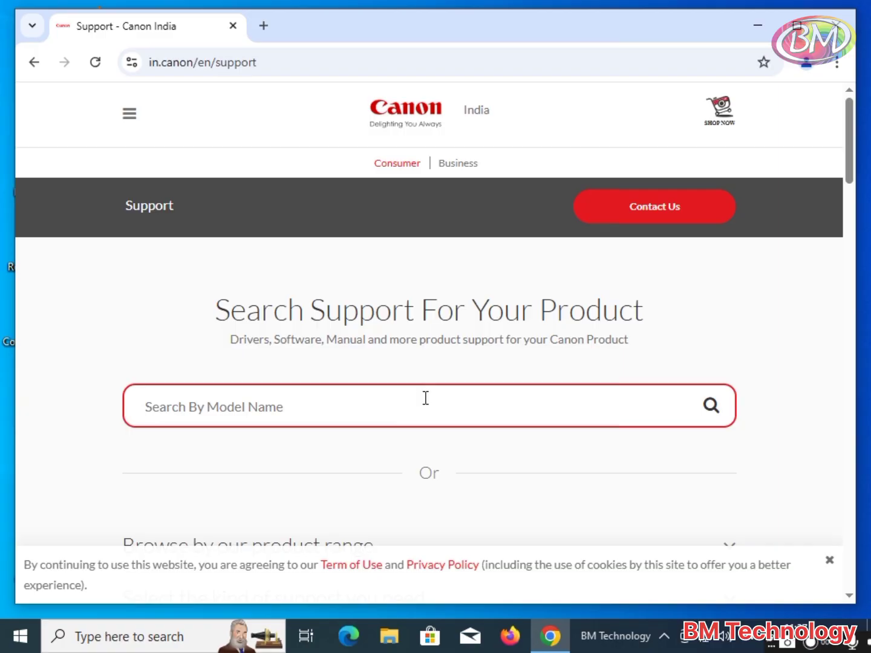
pyautogui.write('6030')
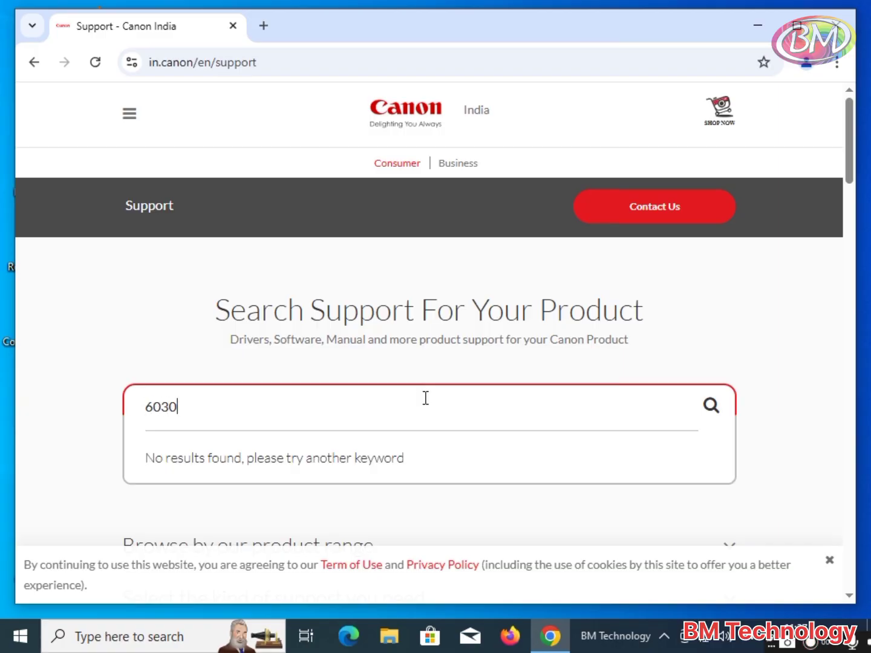
pyautogui.write('w')
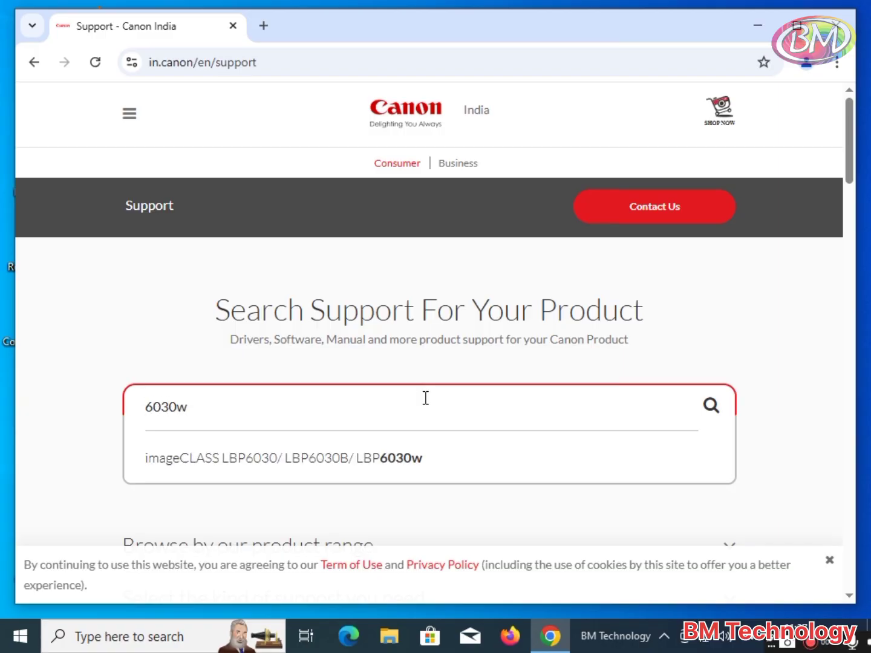
pyautogui.click(383, 471)
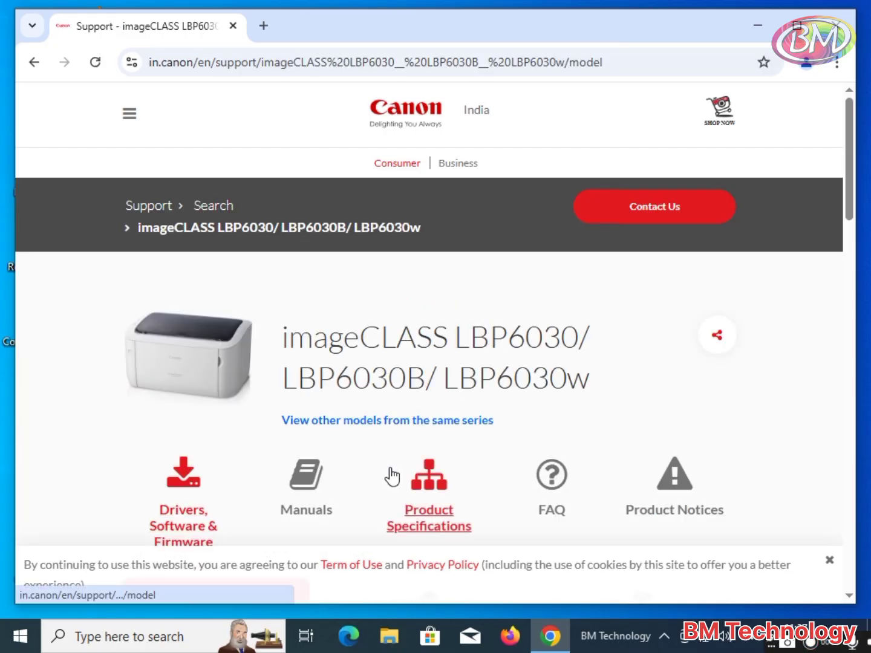
pyautogui.scroll(-5, 404, 476)
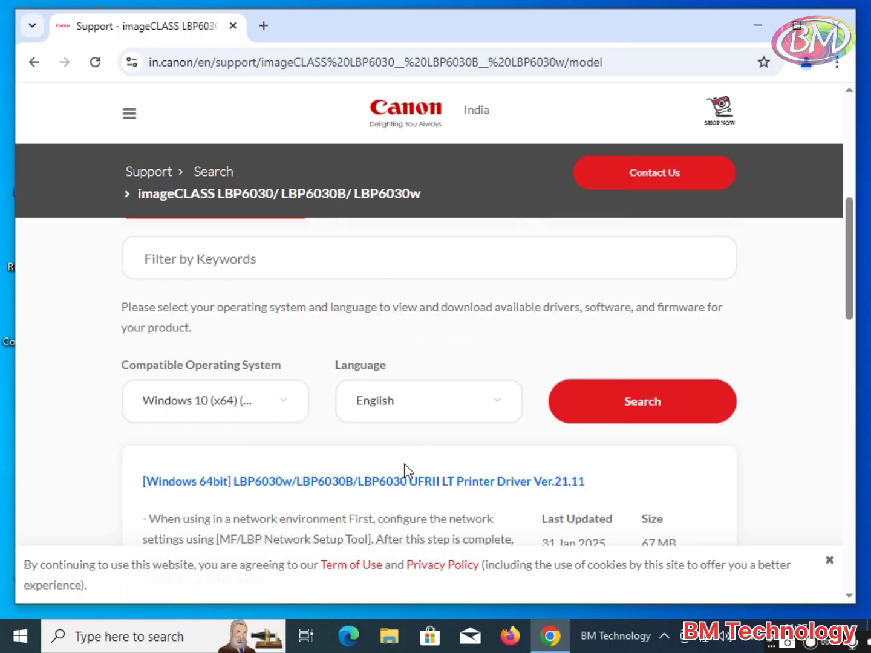
pyautogui.scroll(-1, 405, 471)
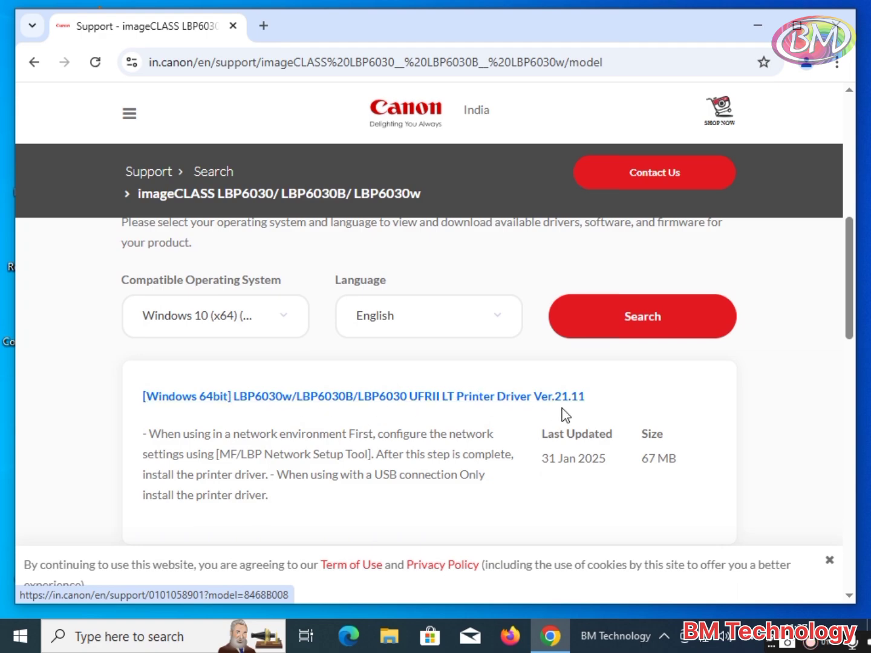
pyautogui.scroll(-1, 570, 412)
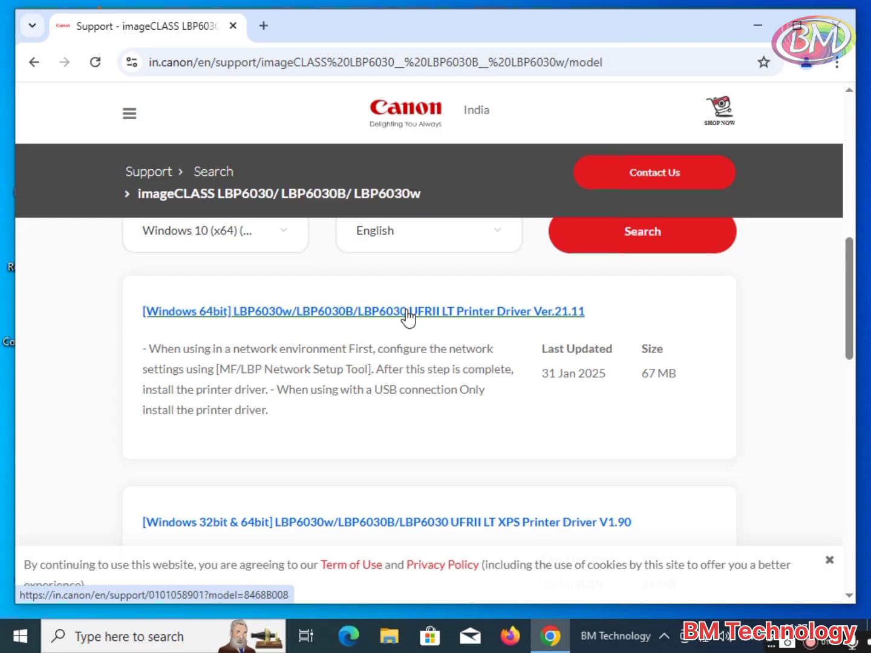
# Step: Download the UFRII LT Ver.21.11 package LBP6030_V2111_WP_EN.exe, accepting the EULA, and extract it
pyautogui.click(408, 313)
pyautogui.scroll(-2, 405, 315)
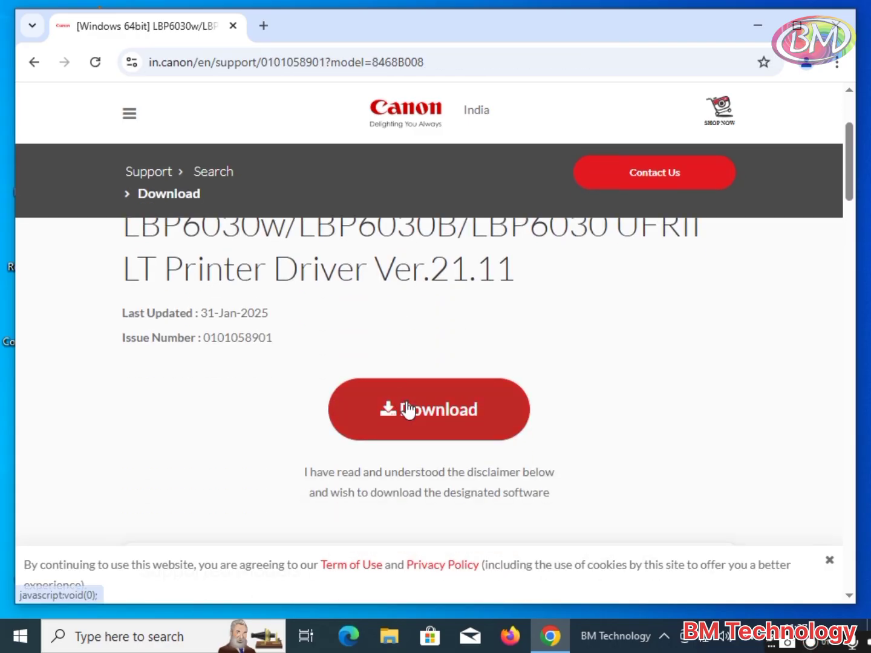
pyautogui.scroll(1, 409, 411)
pyautogui.click(443, 499)
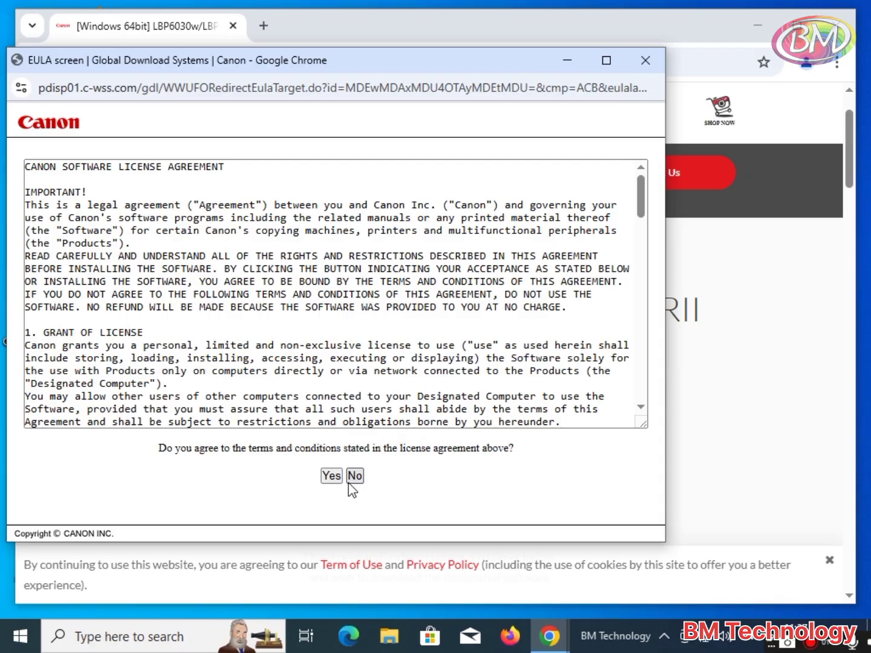
pyautogui.click(330, 476)
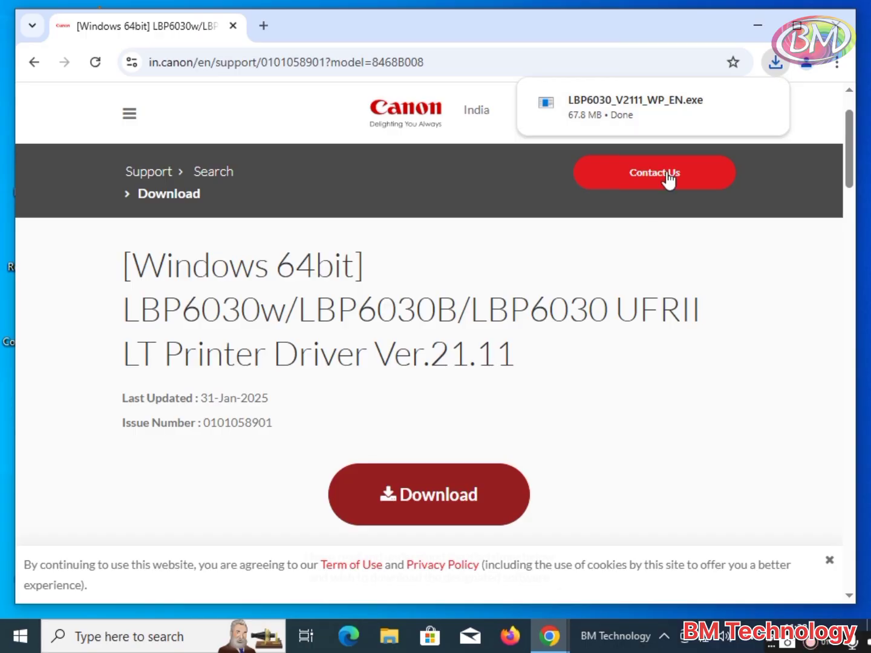
pyautogui.click(643, 105)
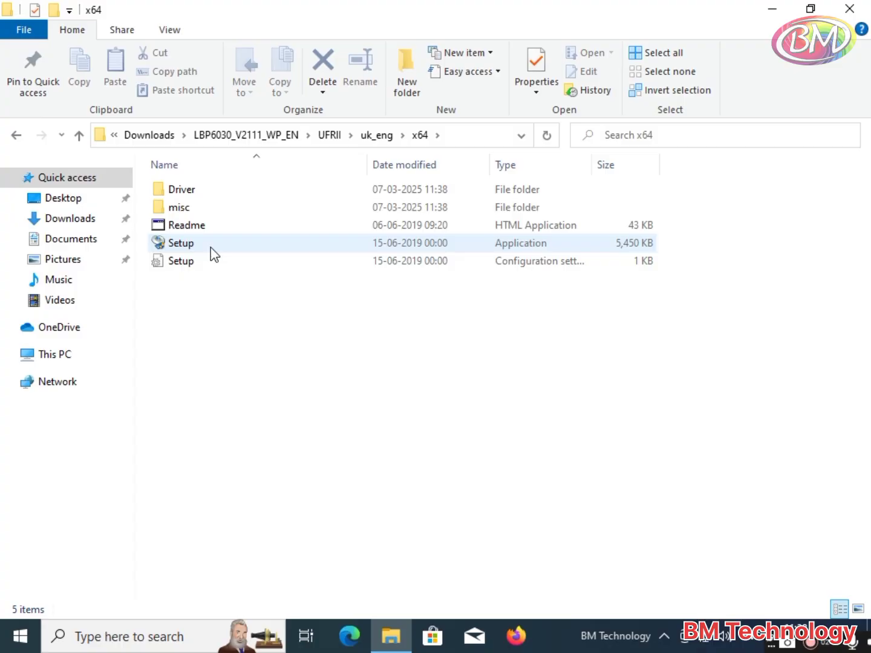
# Step: Run Setup, accept the licence and run the Standard search, finding the printer at 192.168.29.211
pyautogui.doubleClick(213, 255)
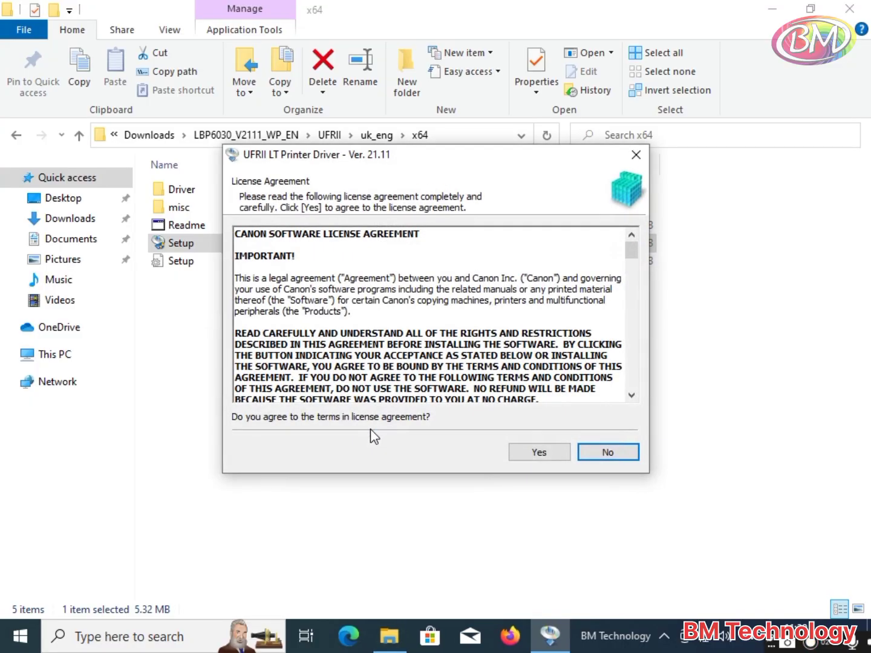
pyautogui.click(532, 455)
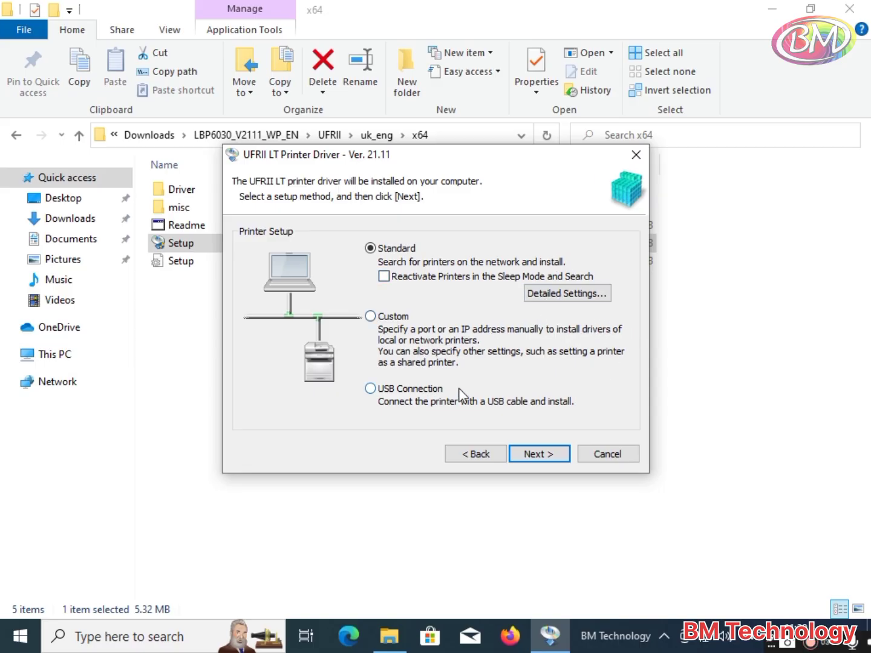
pyautogui.click(542, 454)
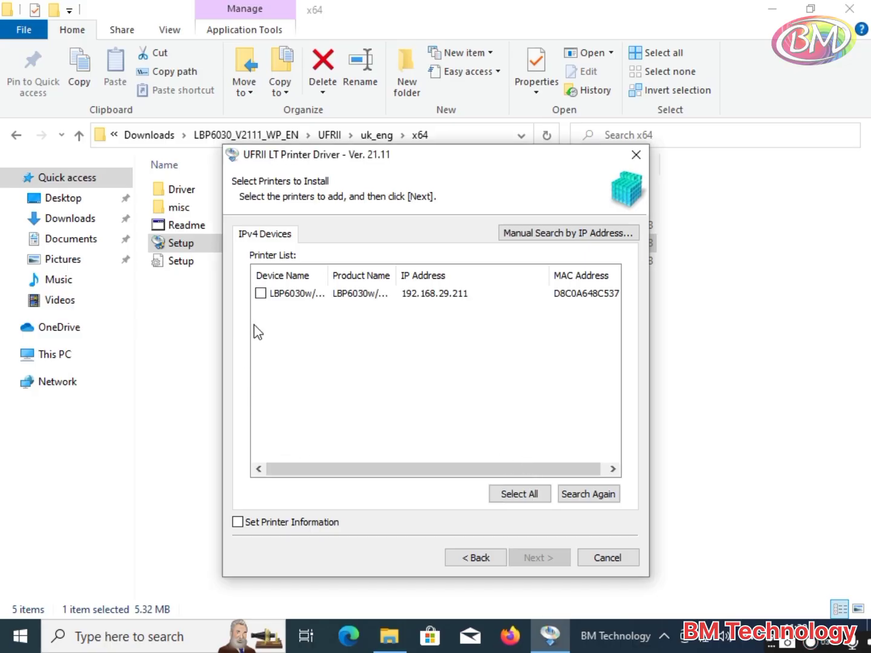
# Step: Select the printer at 192.168.29.211 and install its driver, closing the leftover Explorer window
pyautogui.click(261, 294)
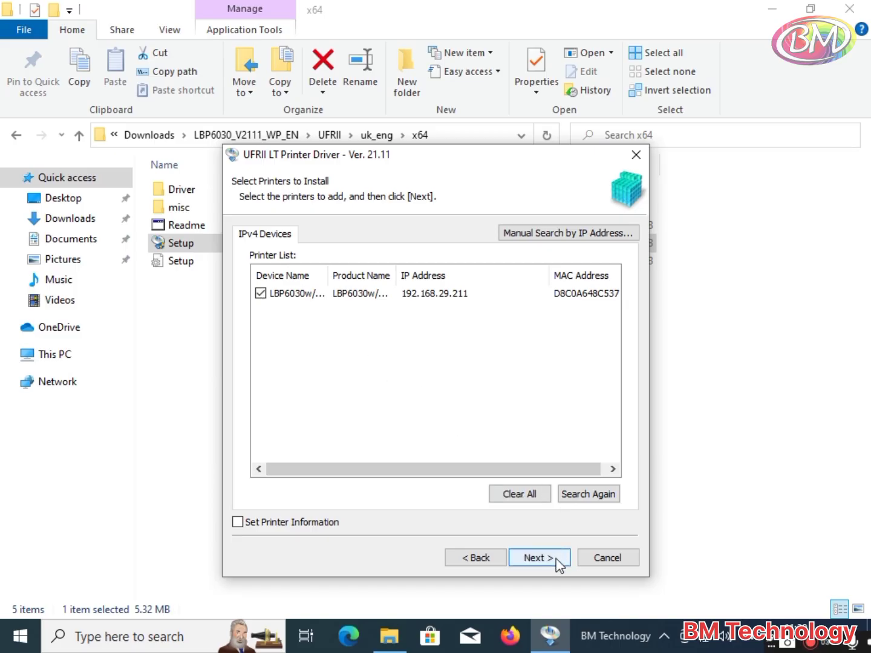
pyautogui.click(538, 558)
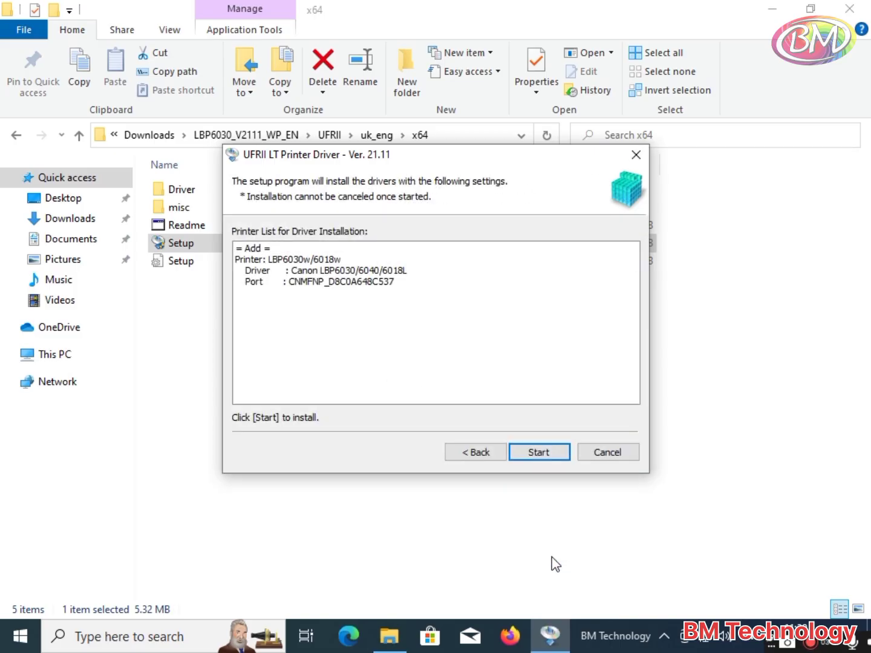
pyautogui.click(548, 452)
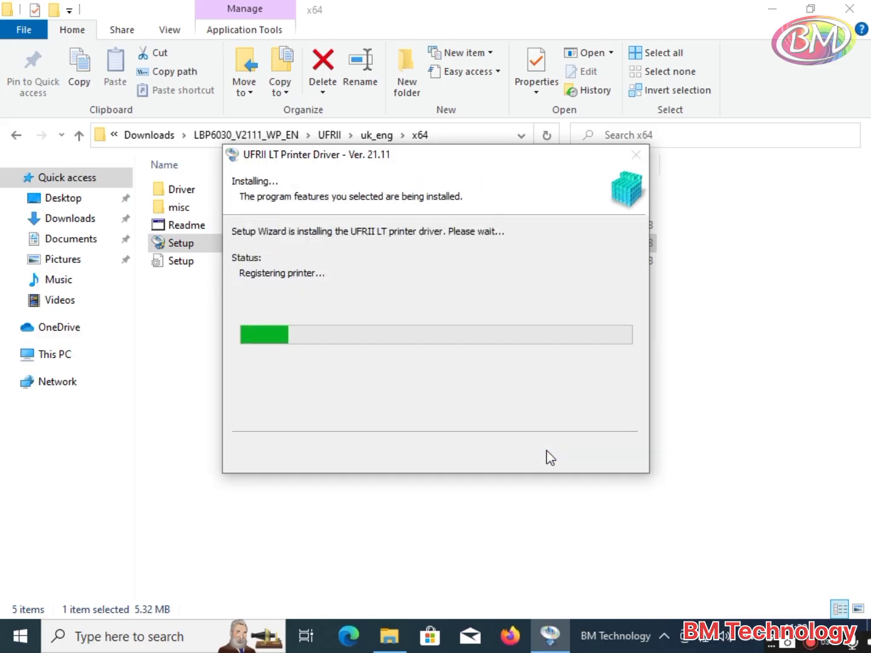
pyautogui.click(869, 4)
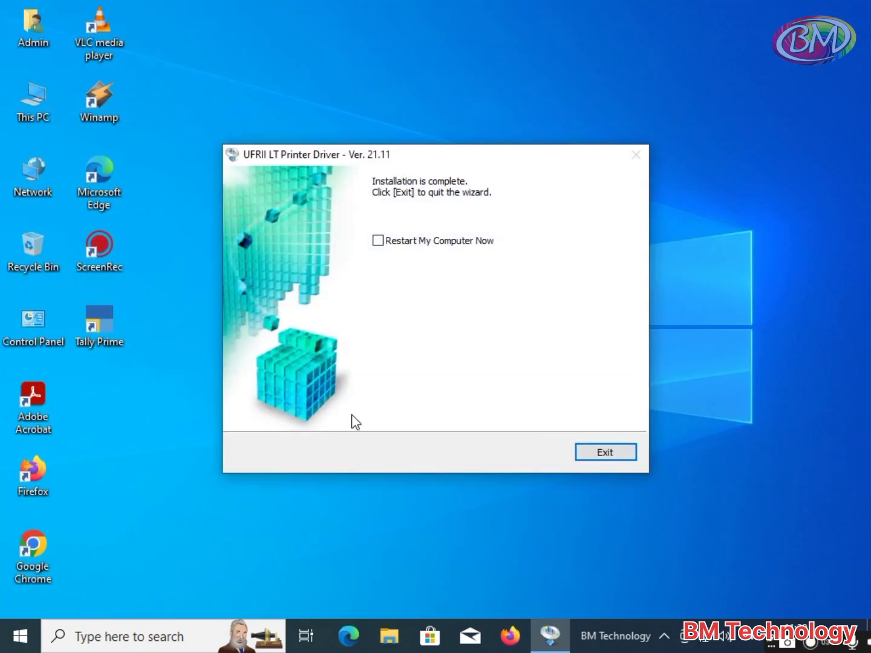
# Step: Exit the installer and open Devices and Printers through the 'control' Run command
pyautogui.click(606, 453)
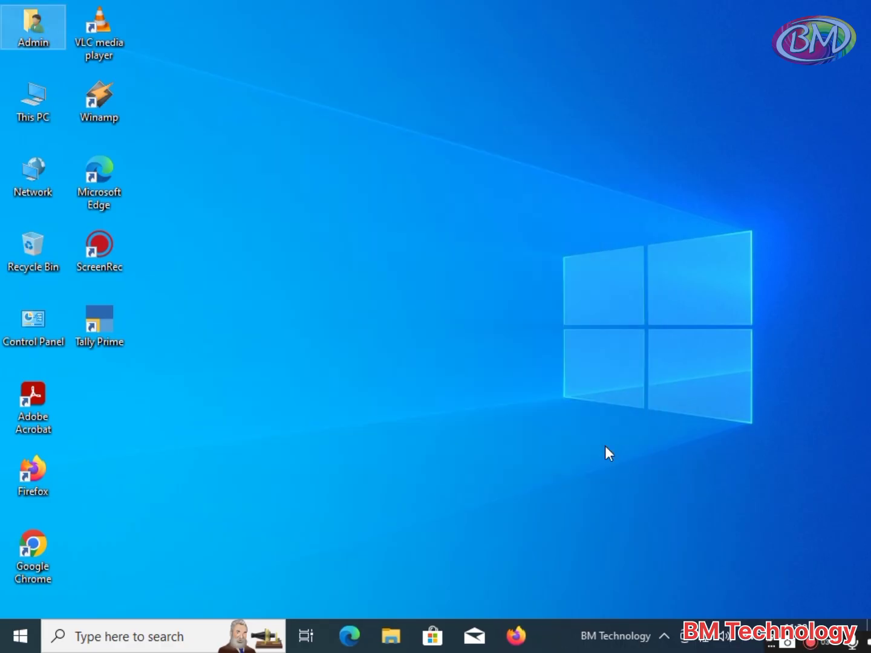
pyautogui.press('super+r')
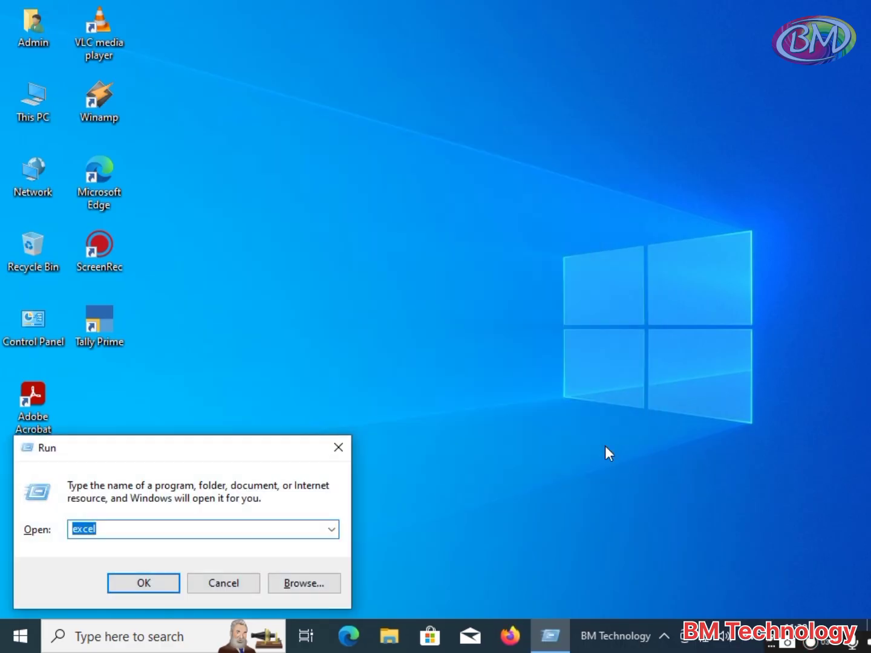
pyautogui.write('control')
pyautogui.press('Return')
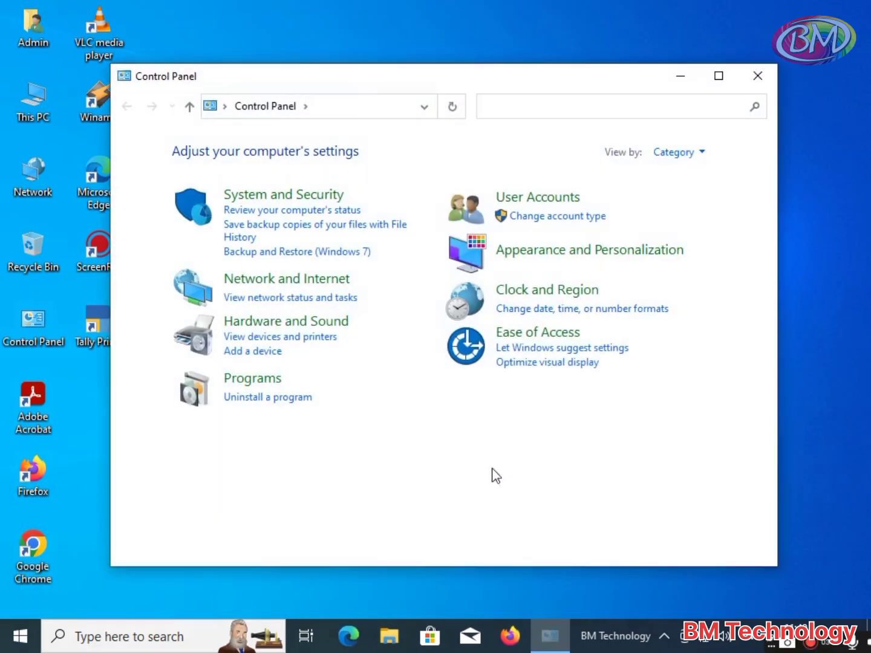
pyautogui.click(267, 337)
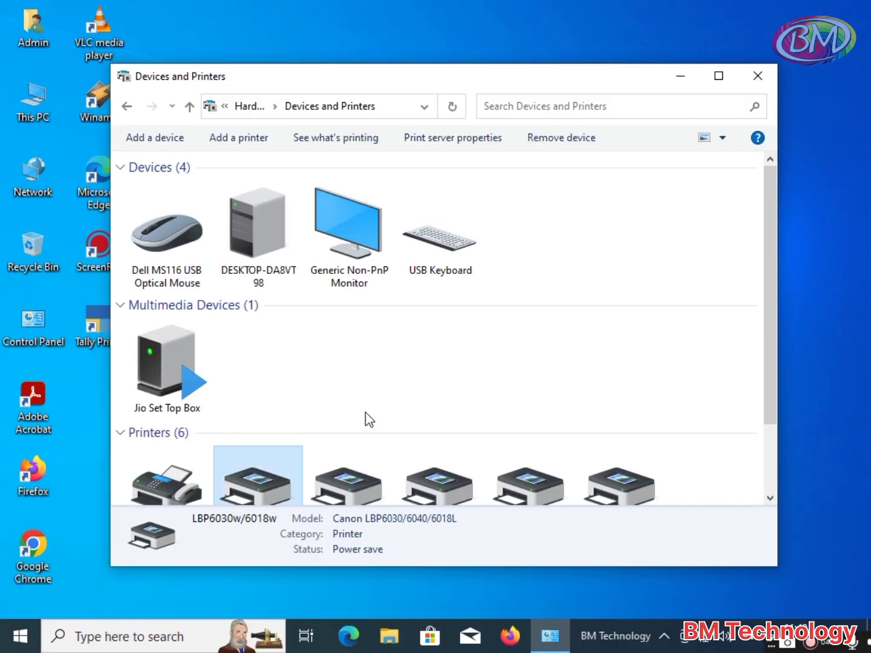
# Step: Print a test page from the LBP6030w/6018w printer properties, then close the properties
pyautogui.click(261, 446)
pyautogui.rightClick(260, 446)
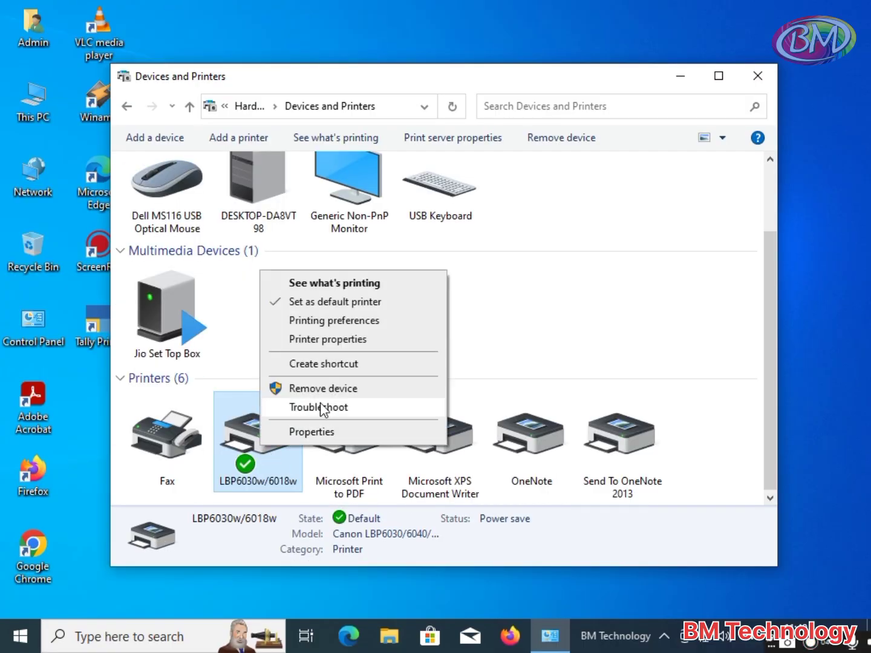
pyautogui.click(332, 340)
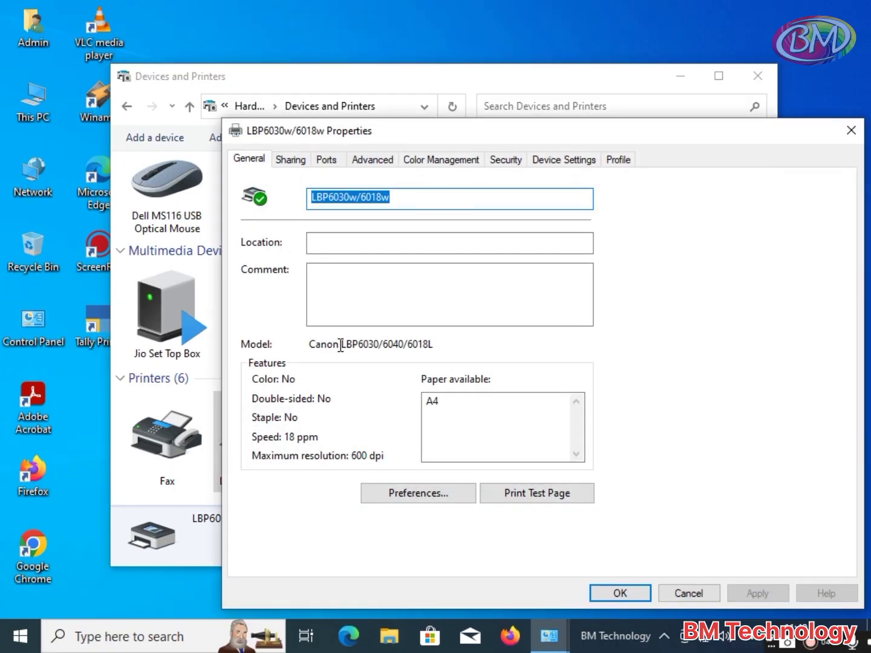
pyautogui.click(559, 502)
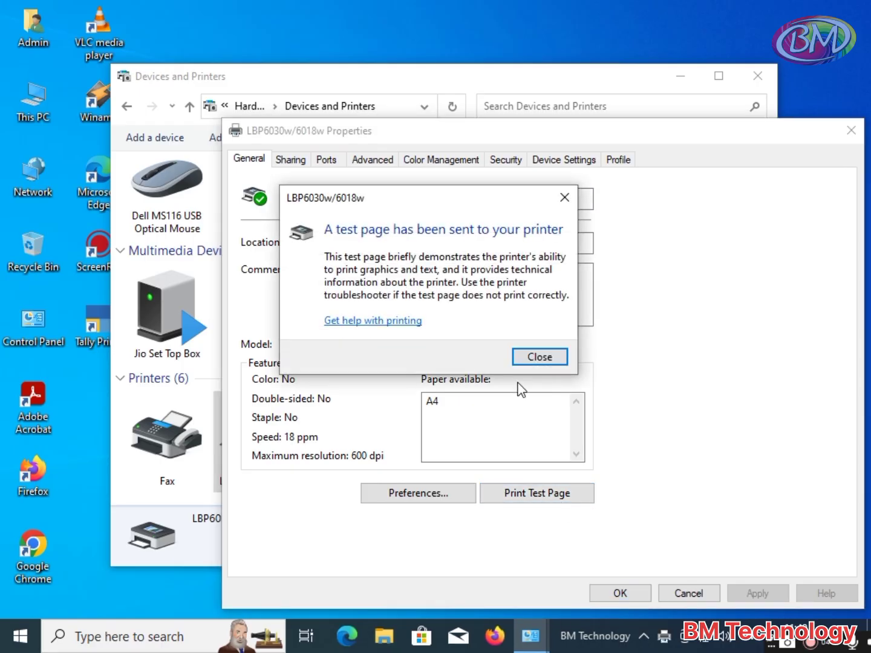
pyautogui.click(518, 362)
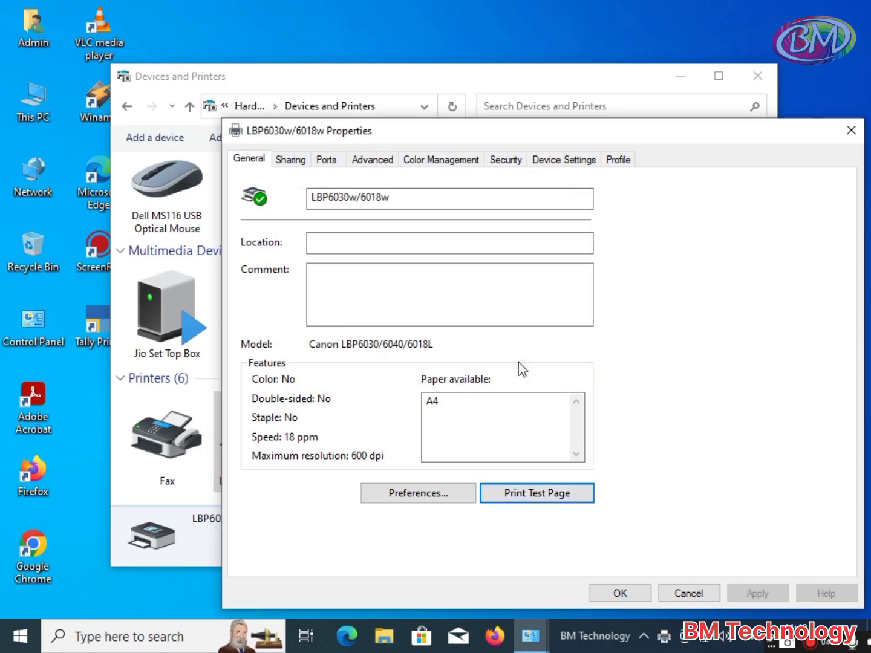
pyautogui.click(621, 594)
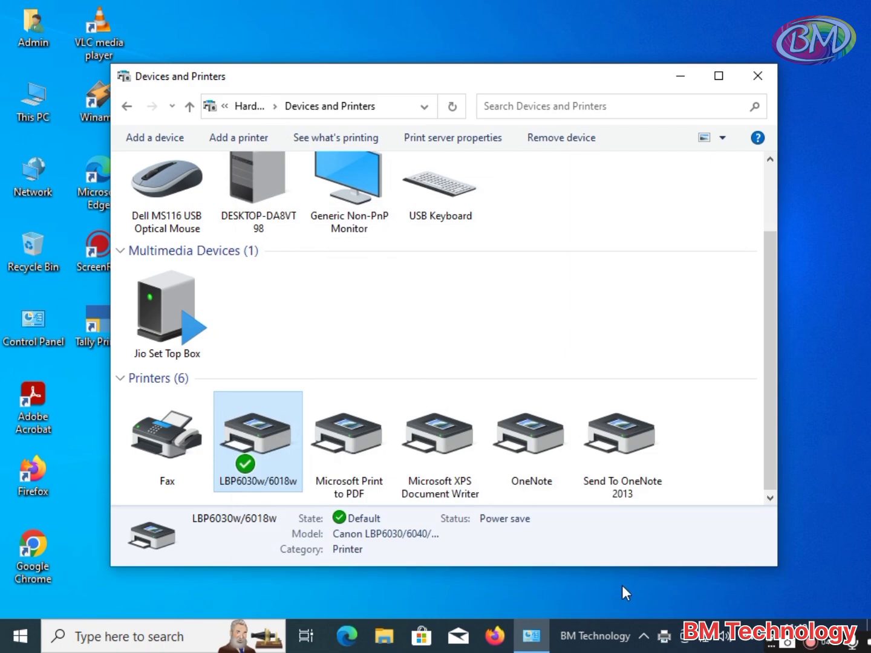